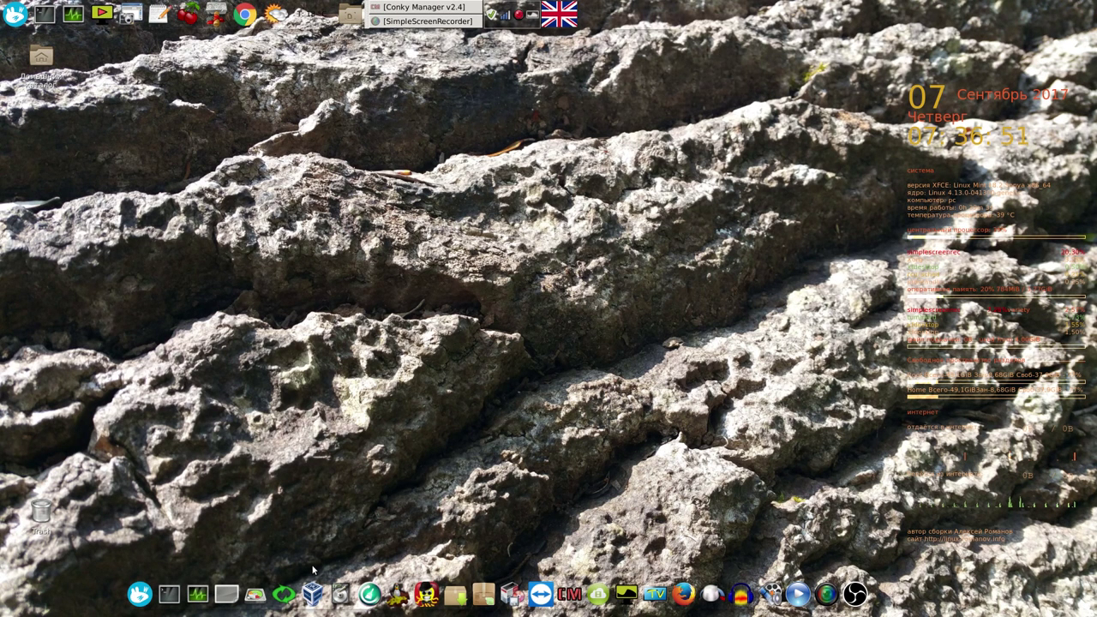
Open Ubuntu Cleaner and scan the Apps, Personal and System categories for removable files
{"action": "left_click", "coordinate": [340, 593]}
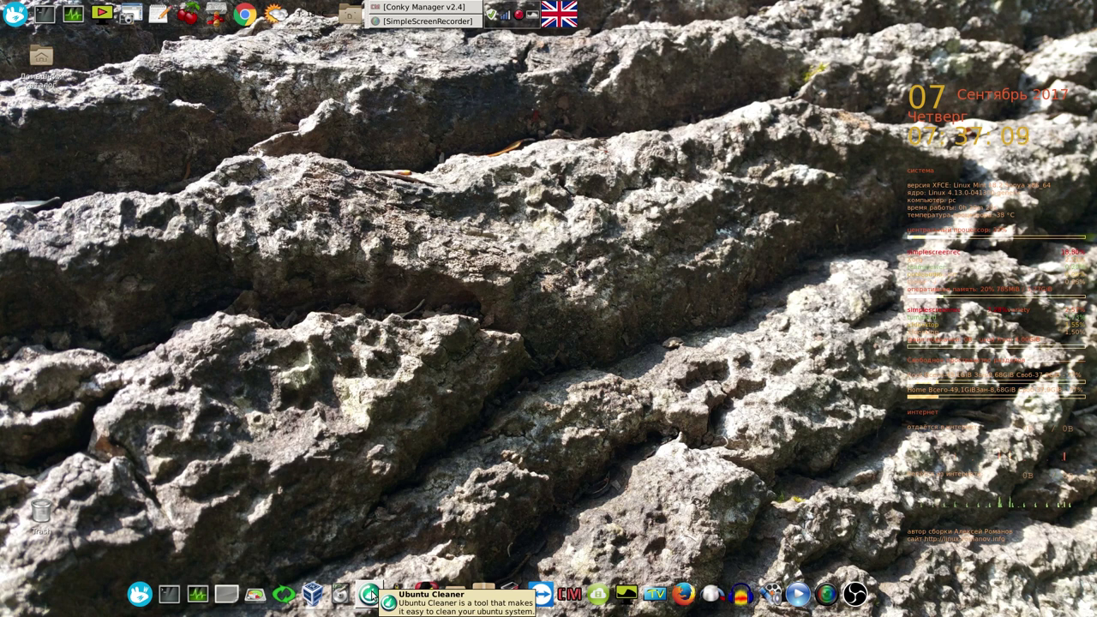
{"action": "left_click", "coordinate": [370, 593]}
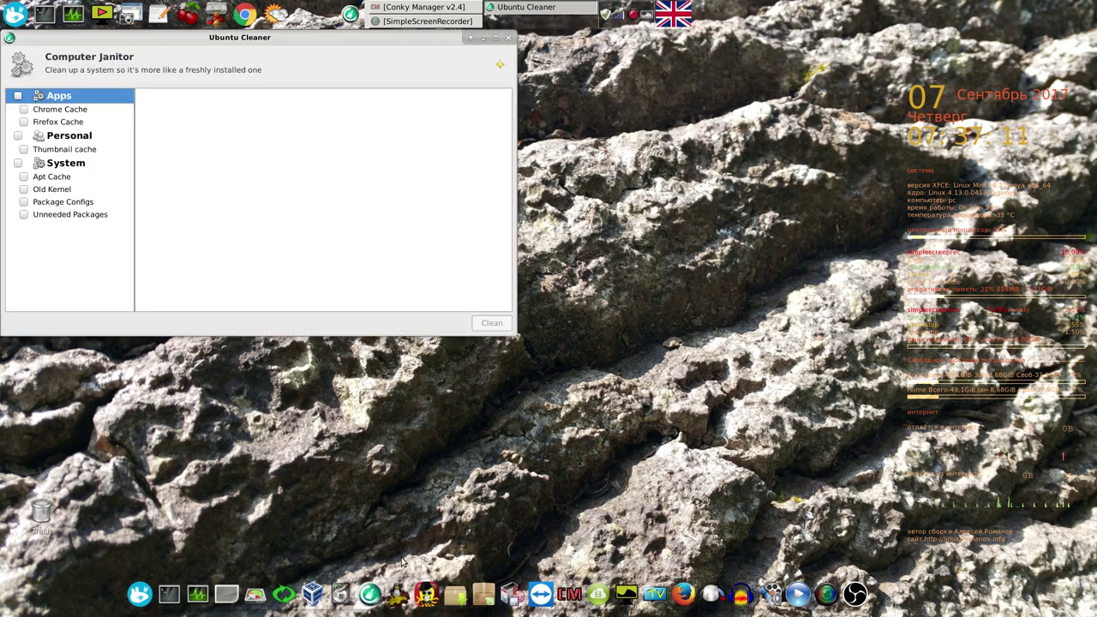
{"action": "left_click", "coordinate": [18, 96]}
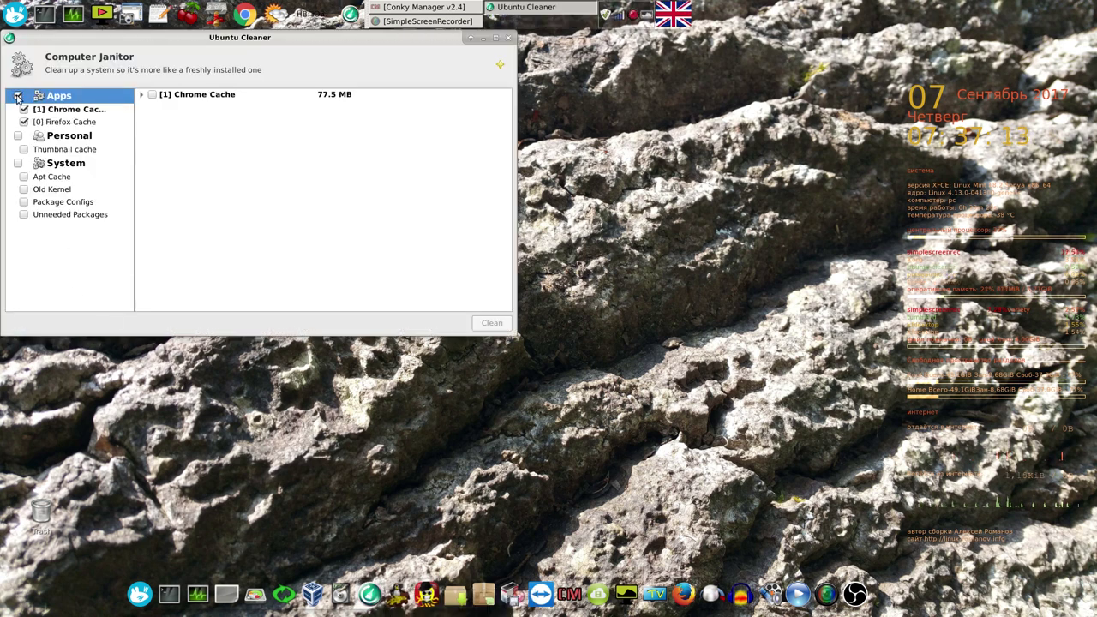
{"action": "left_click", "coordinate": [19, 136]}
{"action": "left_click", "coordinate": [18, 164]}
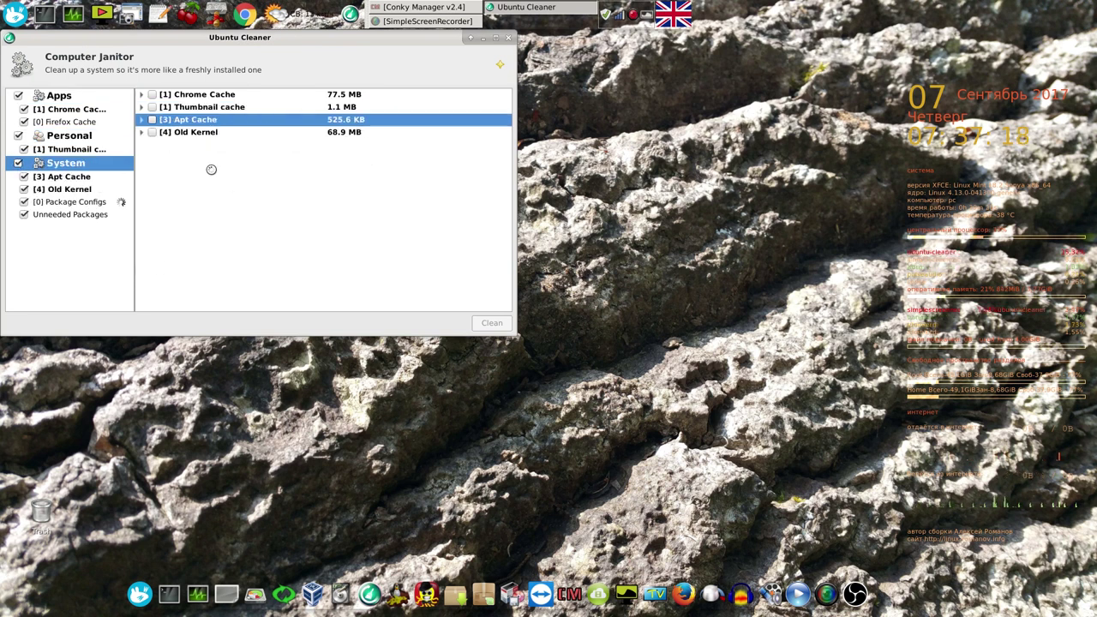
Clean the Chrome Cache, Thumbnail cache, Apt Cache and Old Kernel entries, authenticating with the account password
{"action": "left_click", "coordinate": [151, 134]}
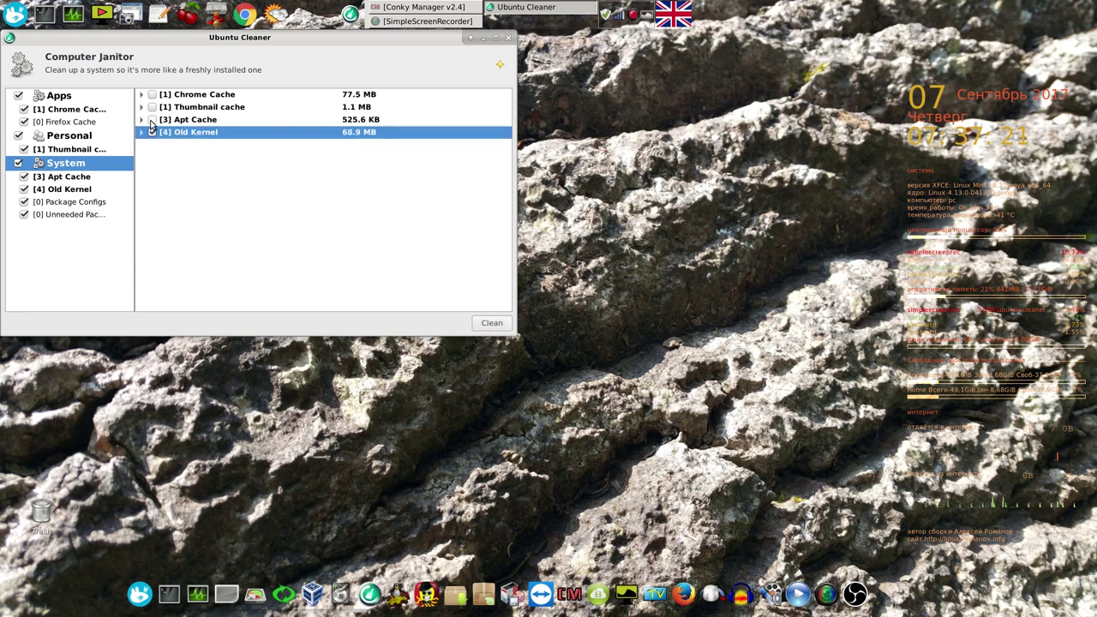
{"action": "left_click", "coordinate": [152, 120]}
{"action": "left_click", "coordinate": [151, 107]}
{"action": "left_click", "coordinate": [151, 94]}
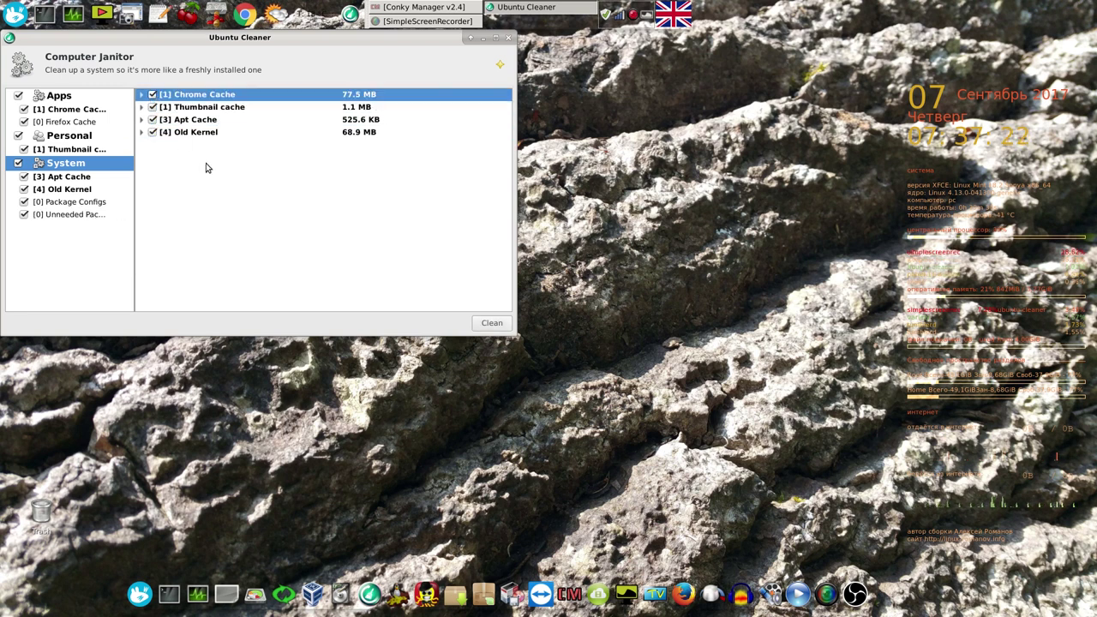
{"action": "left_click", "coordinate": [492, 322]}
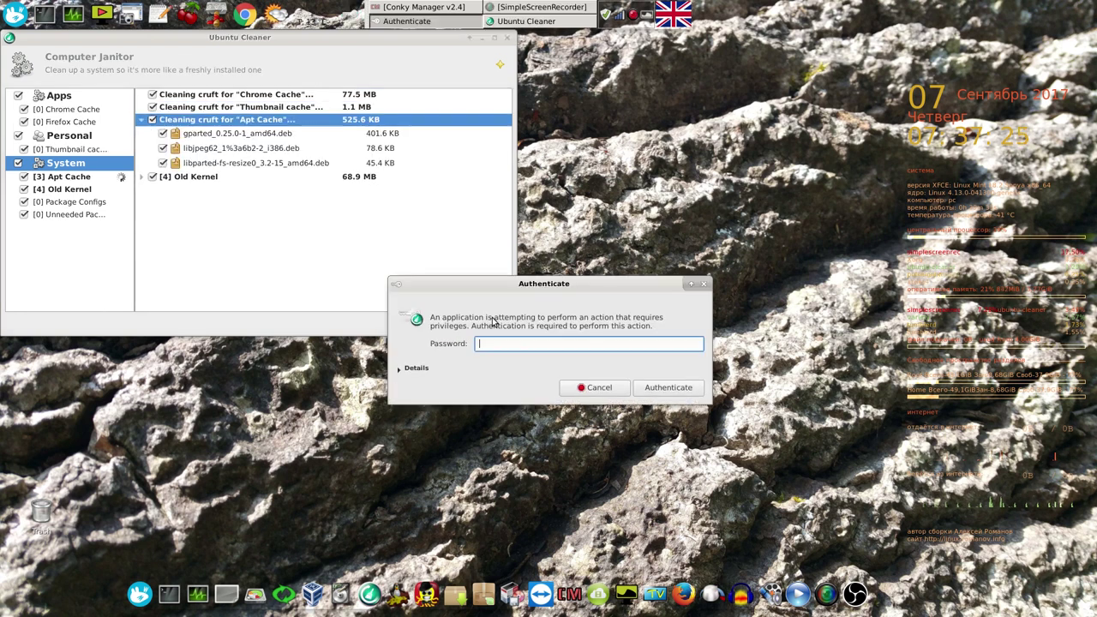
{"action": "type", "text": "********"}
{"action": "left_click", "coordinate": [662, 387]}
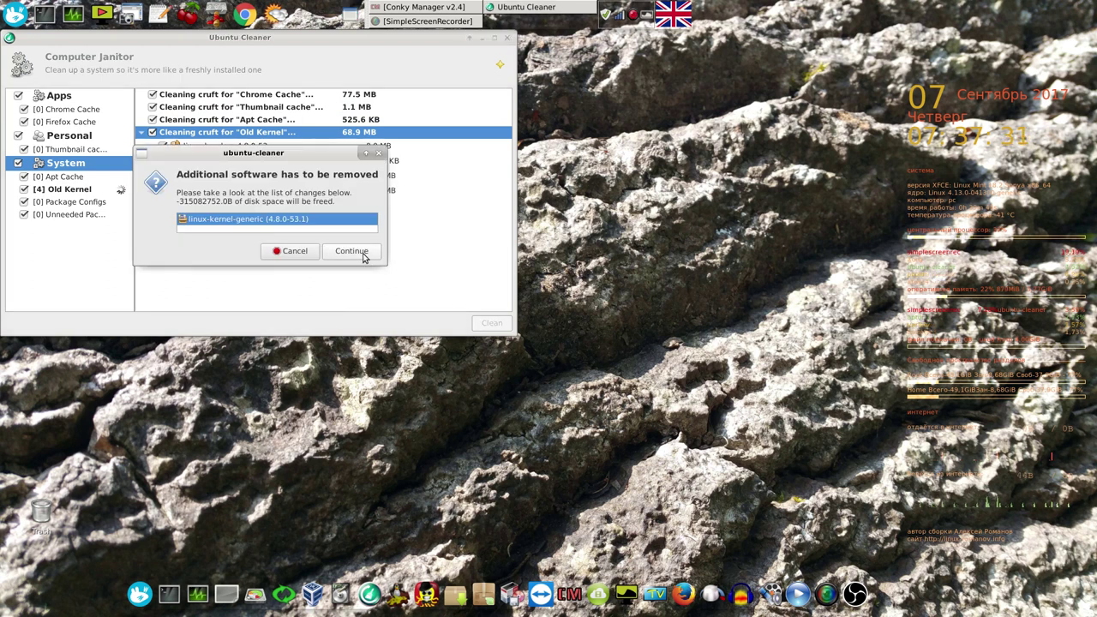
Accept the additional removal of linux-kernel-generic and authorize it with the account password
{"action": "left_click", "coordinate": [363, 252]}
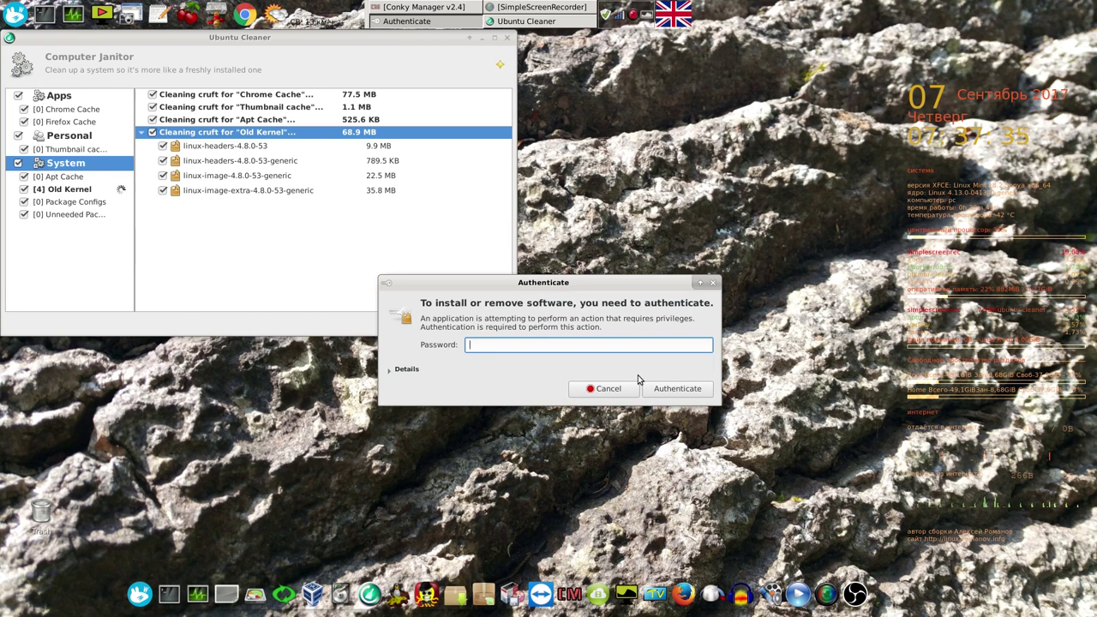
{"action": "type", "text": "1"}
{"action": "left_click", "coordinate": [688, 392]}
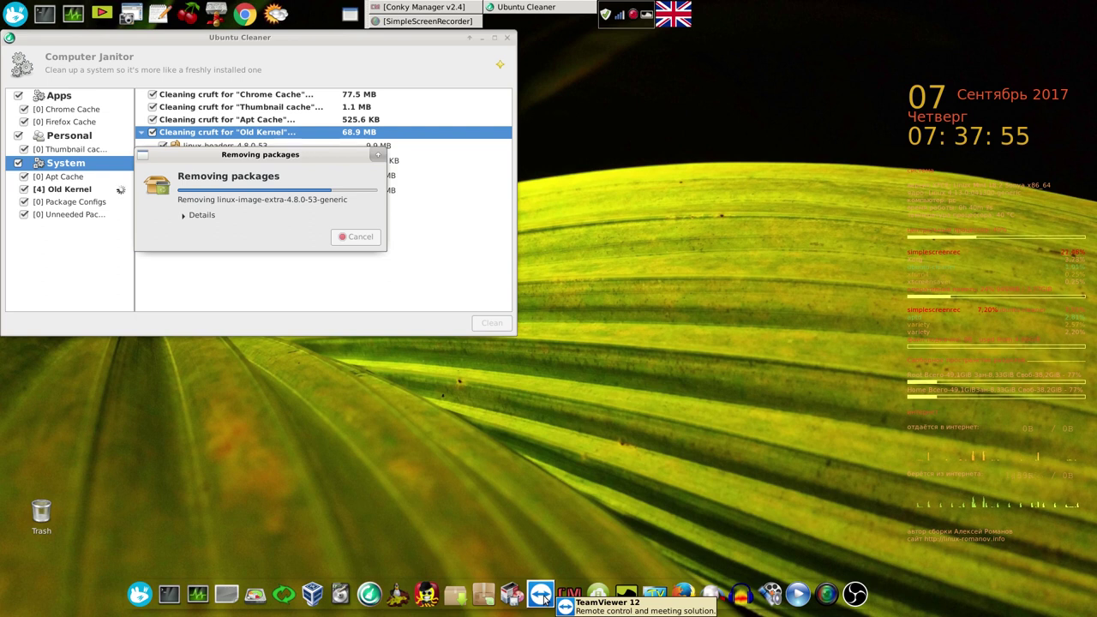
Look through the applications in the Internet (Интернет) category of the system's application menu
{"action": "left_click", "coordinate": [140, 594]}
{"action": "left_click", "coordinate": [296, 445]}
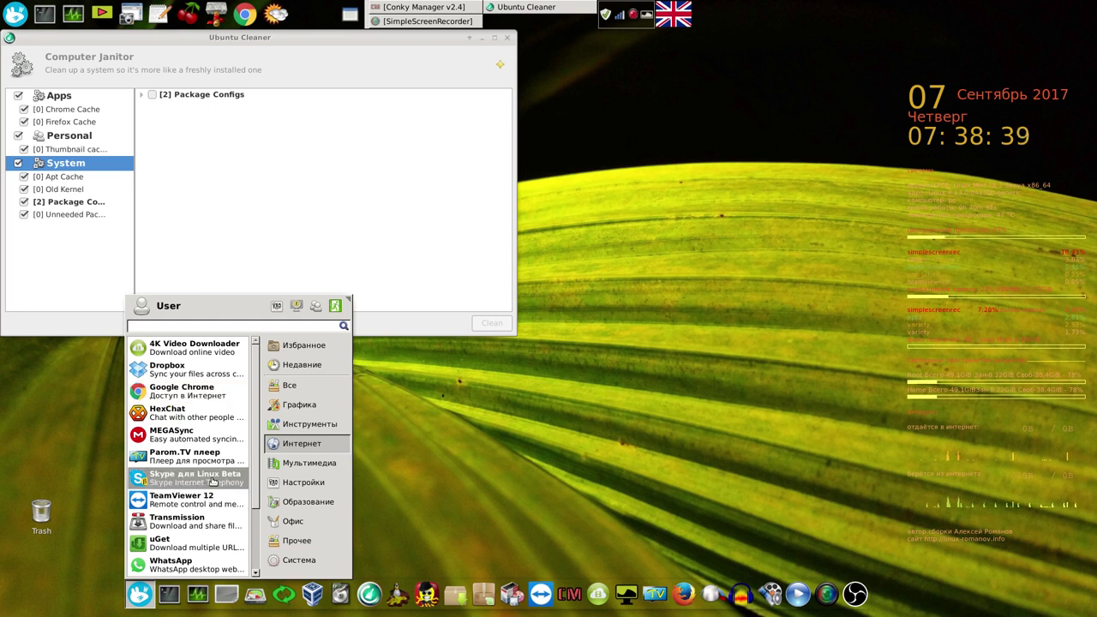
{"action": "scroll", "coordinate": [257, 505], "scroll_direction": "down", "scroll_amount": 2}
{"action": "scroll", "coordinate": [257, 506], "scroll_direction": "down", "scroll_amount": 1}
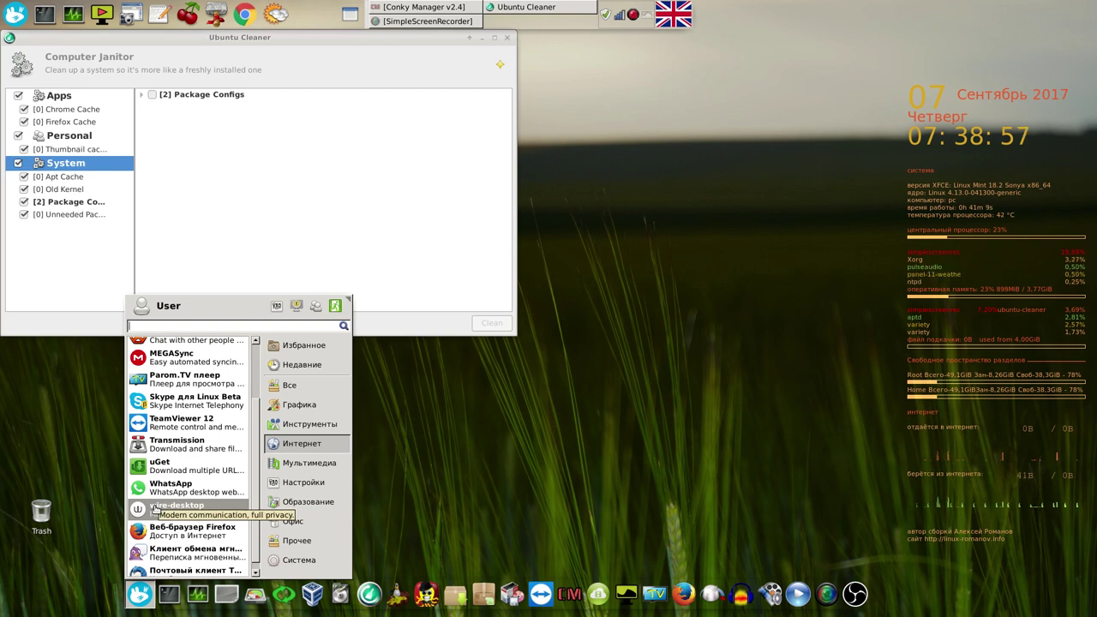
{"action": "scroll", "coordinate": [251, 480], "scroll_direction": "up", "scroll_amount": 1}
{"action": "scroll", "coordinate": [251, 480], "scroll_direction": "up", "scroll_amount": 3}
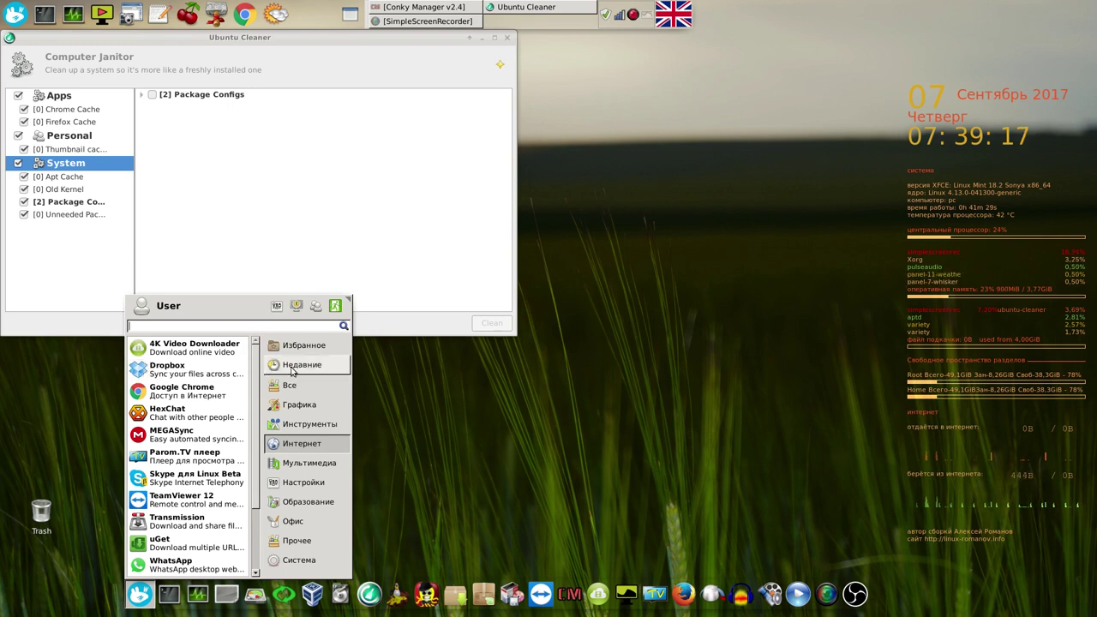
{"action": "left_click", "coordinate": [474, 374]}
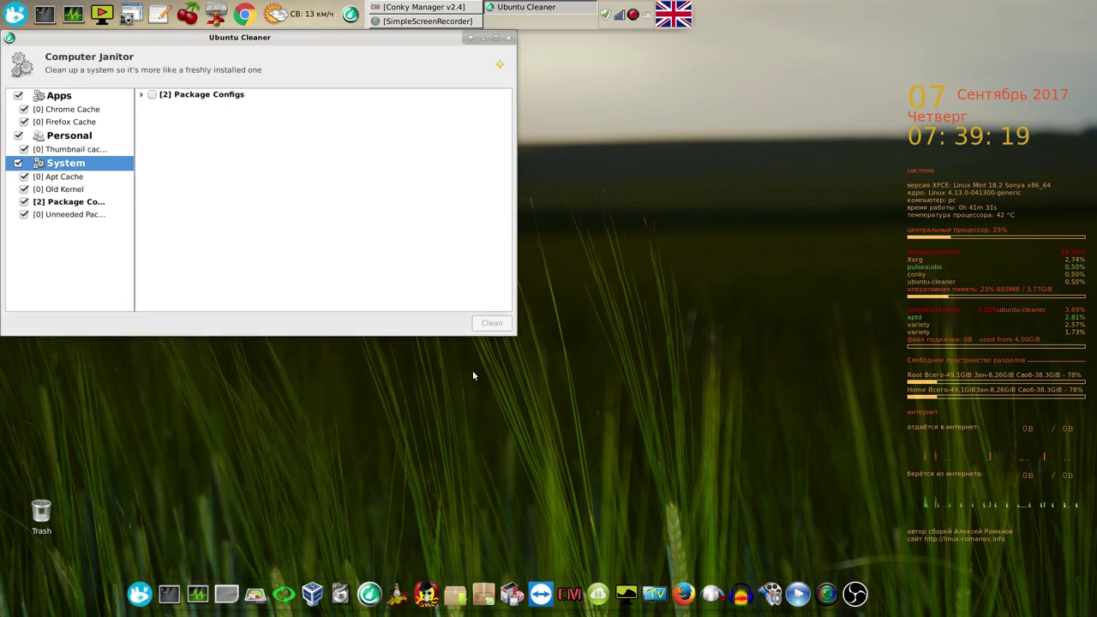
Clean the Package Configs entries and close Ubuntu Cleaner
{"action": "left_click", "coordinate": [151, 95]}
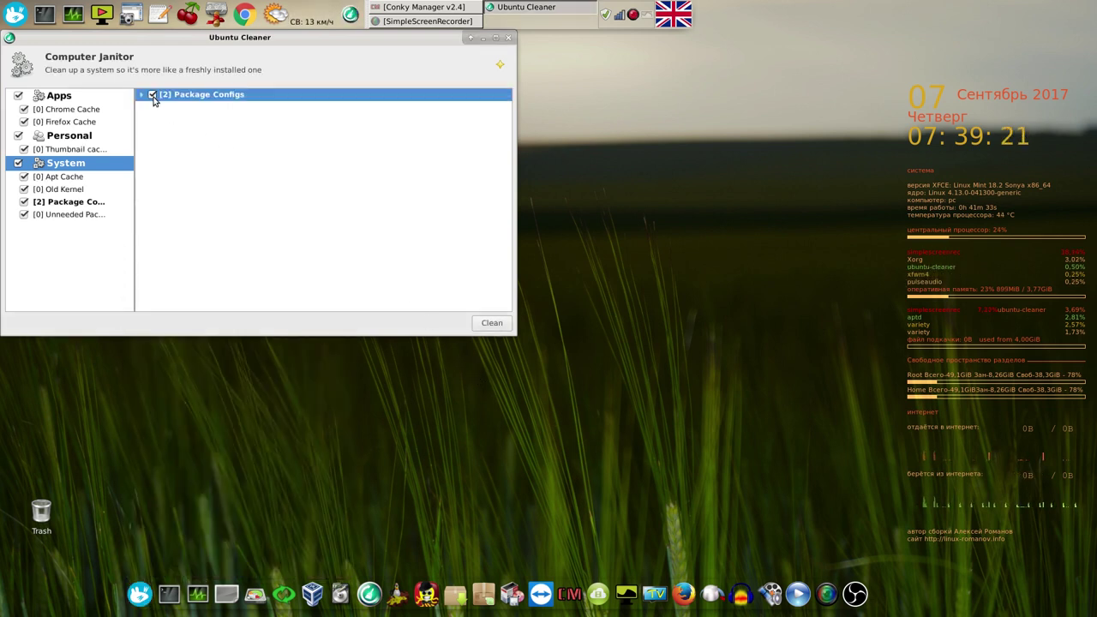
{"action": "left_click", "coordinate": [500, 323]}
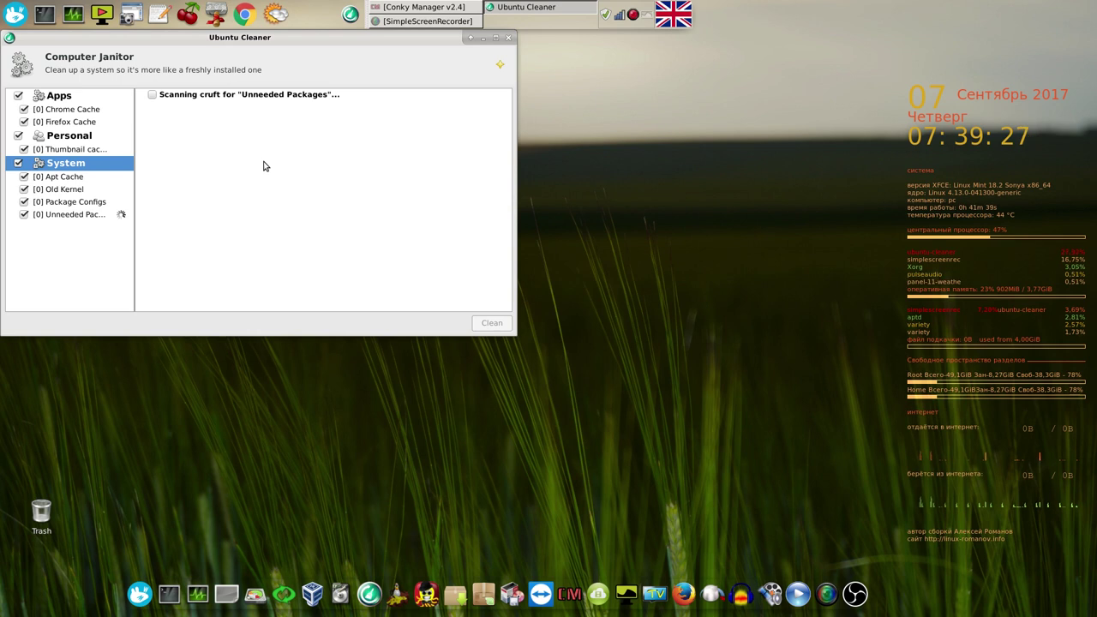
{"action": "left_click", "coordinate": [507, 38]}
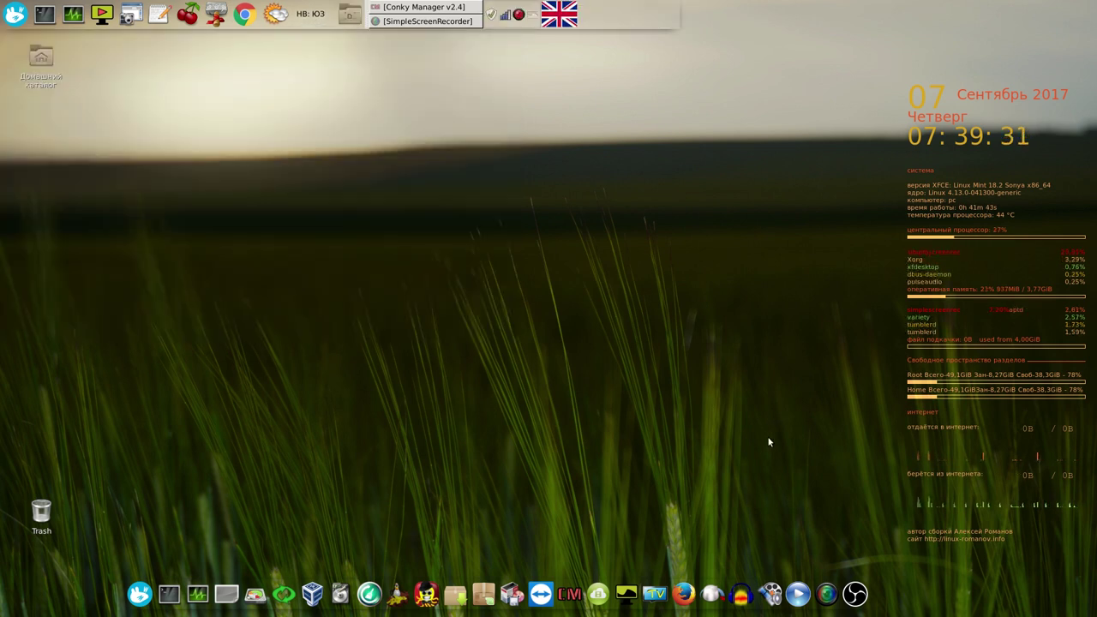
Open SMPlayer and view its online video browser with the keyword search, closing both windows when done
{"action": "left_click", "coordinate": [769, 593]}
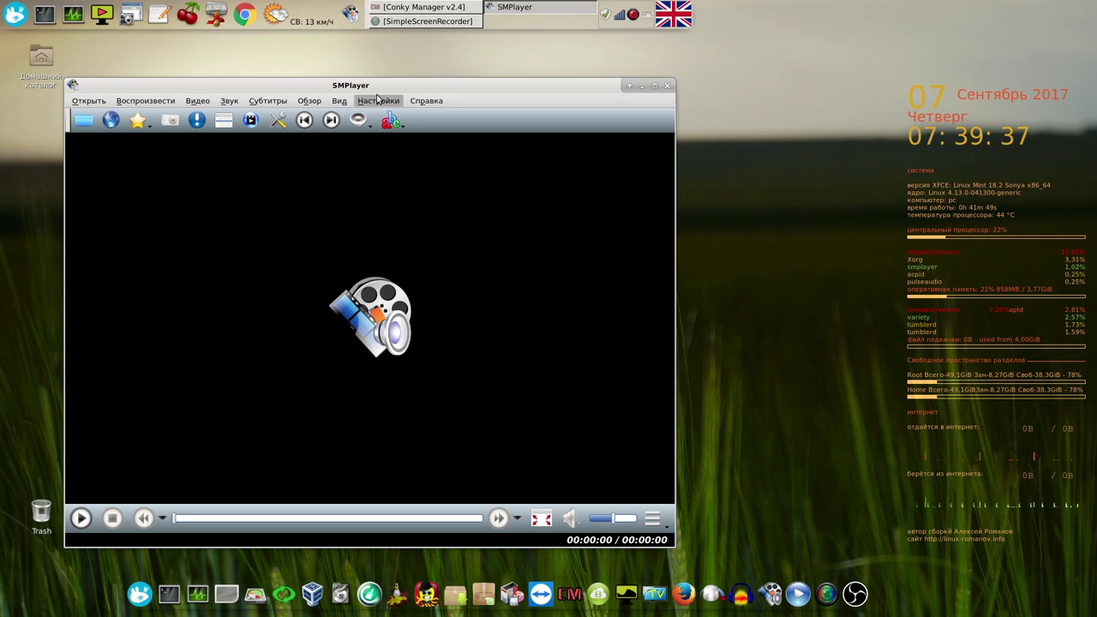
{"action": "left_click", "coordinate": [249, 122]}
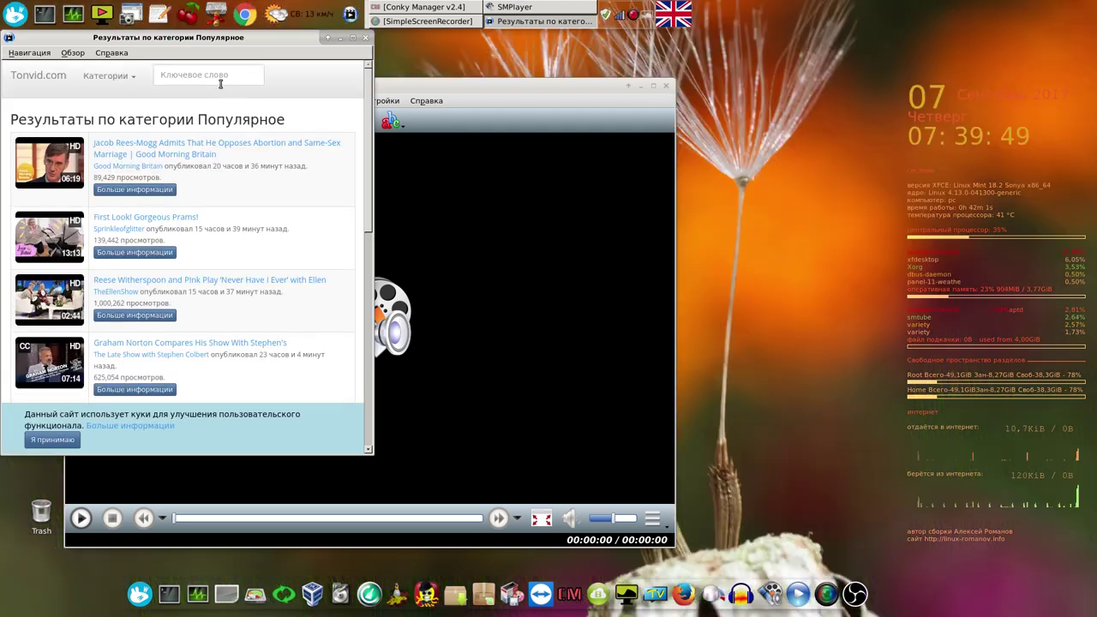
{"action": "left_click", "coordinate": [202, 76]}
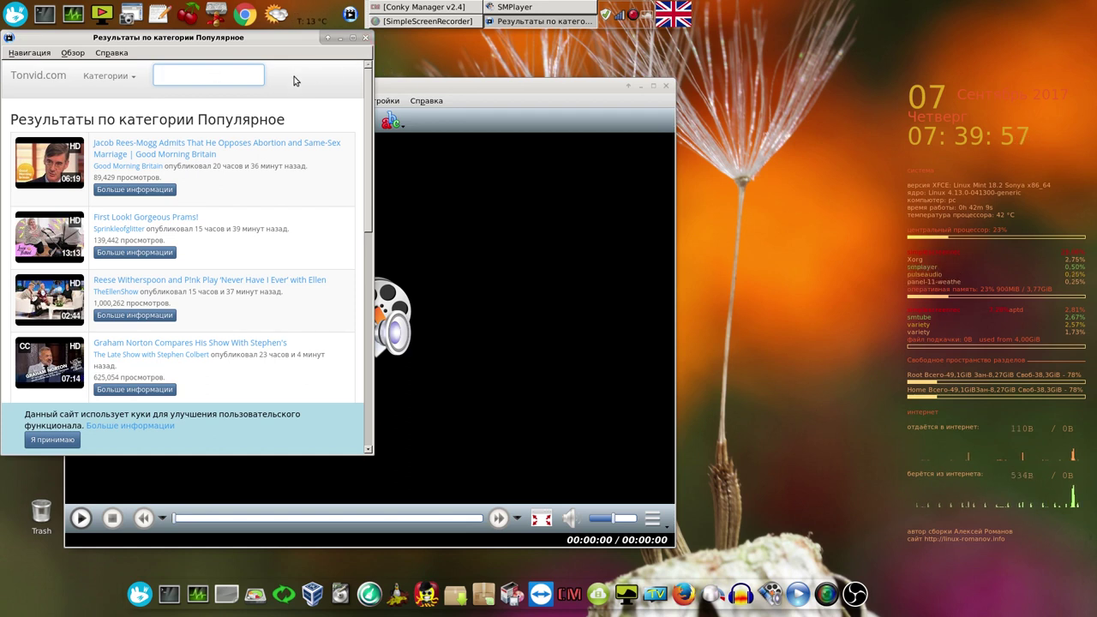
{"action": "left_click_drag", "start_coordinate": [287, 37], "coordinate": [945, 100]}
{"action": "left_click", "coordinate": [1024, 101]}
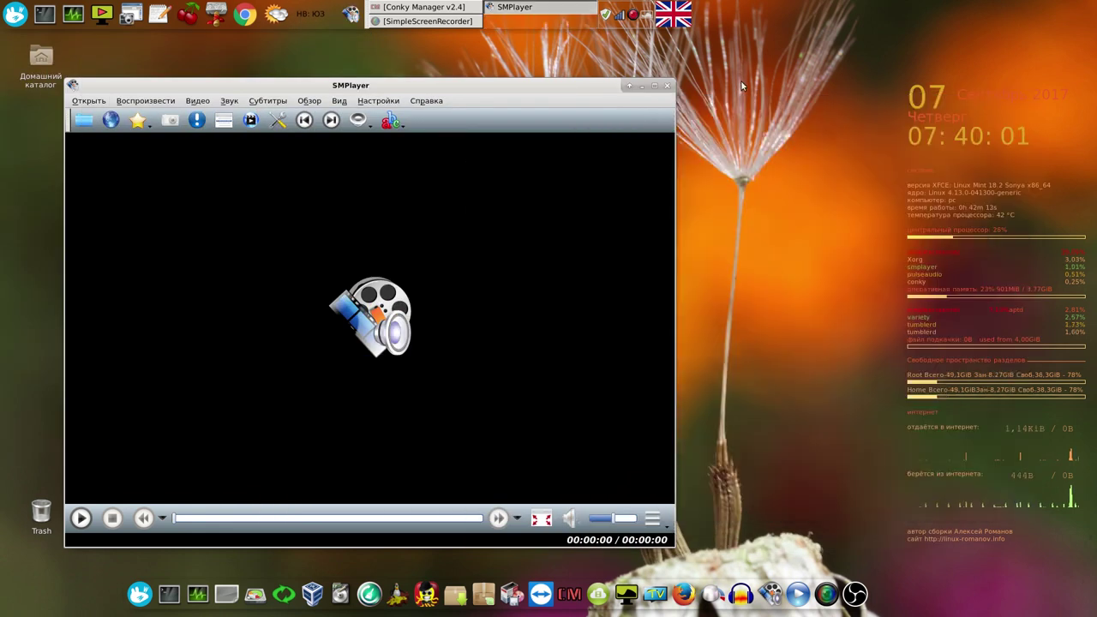
{"action": "left_click", "coordinate": [667, 87]}
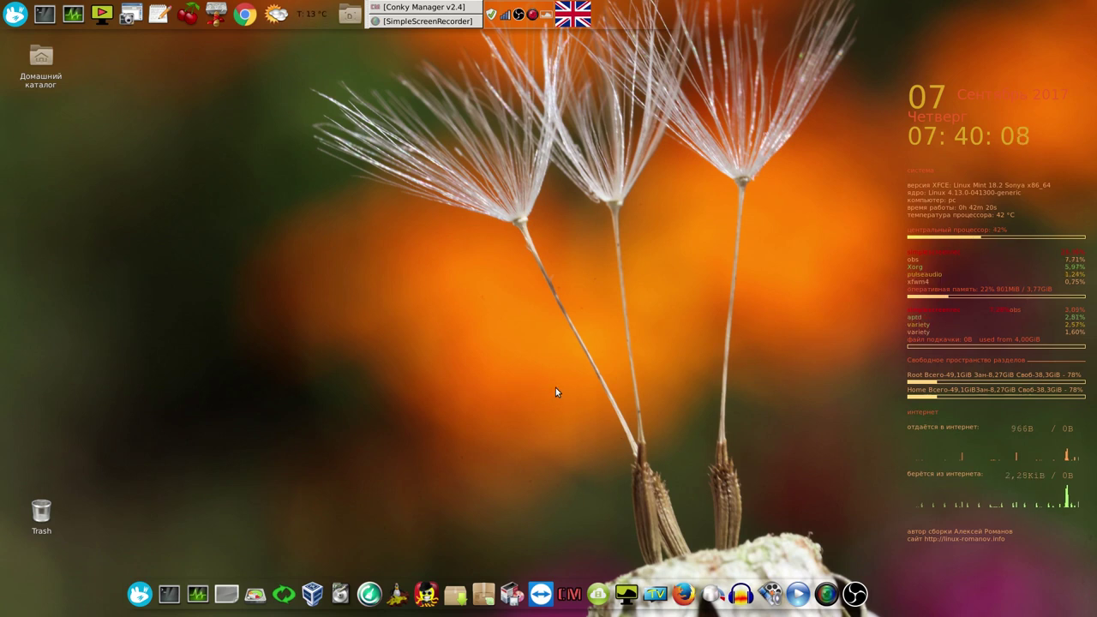
Show the OBS window and examine its output and audio settings, including the choices for the desktop audio device
{"action": "left_click", "coordinate": [518, 16]}
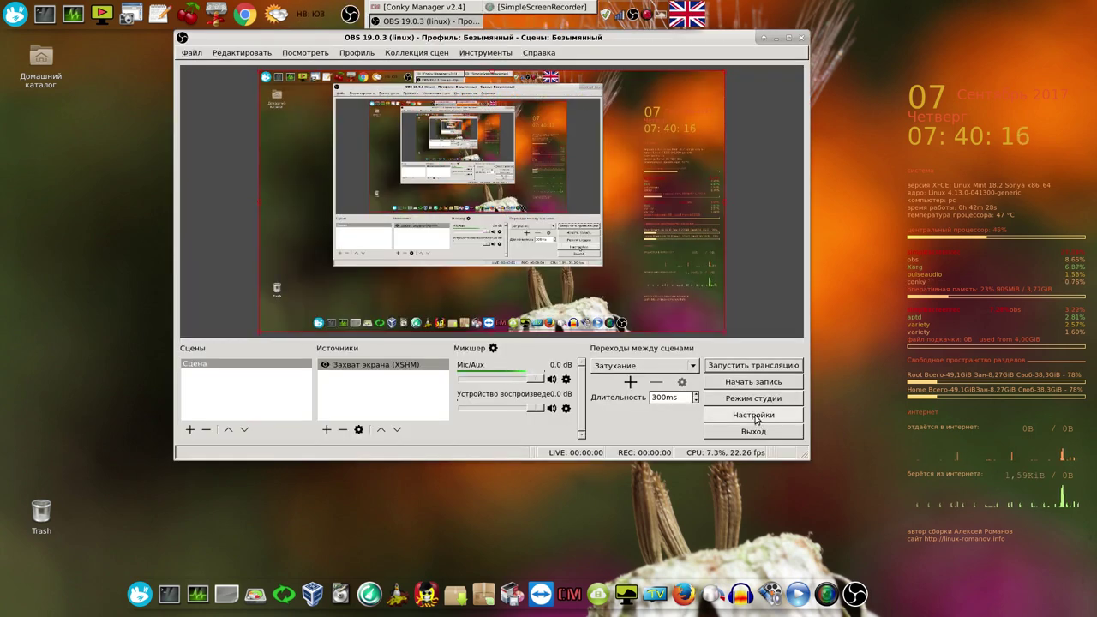
{"action": "left_click", "coordinate": [753, 415]}
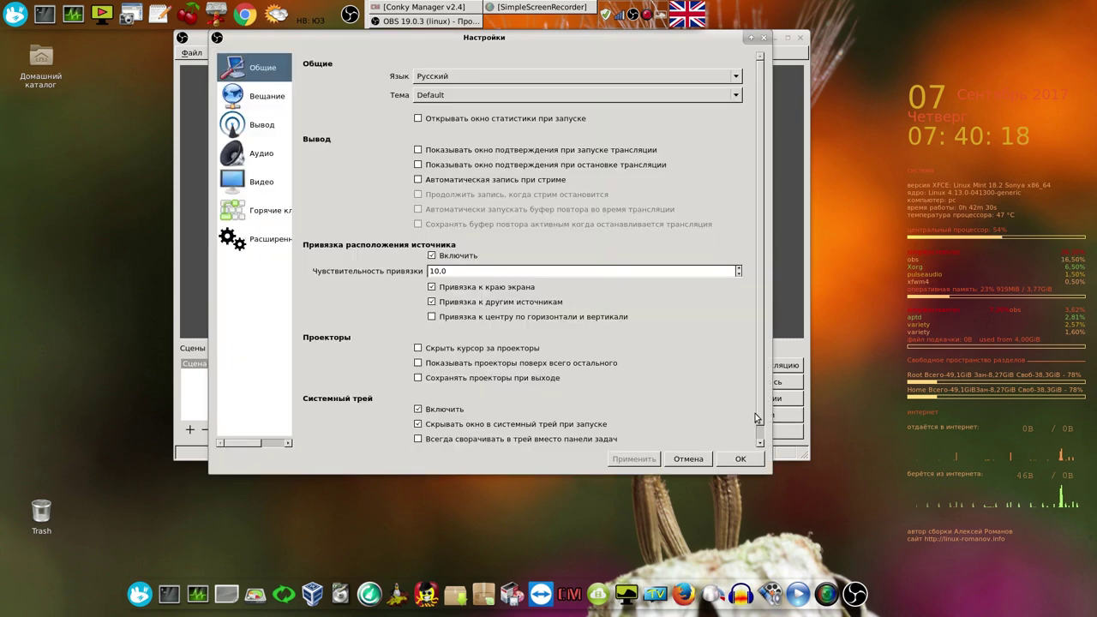
{"action": "left_click", "coordinate": [252, 127]}
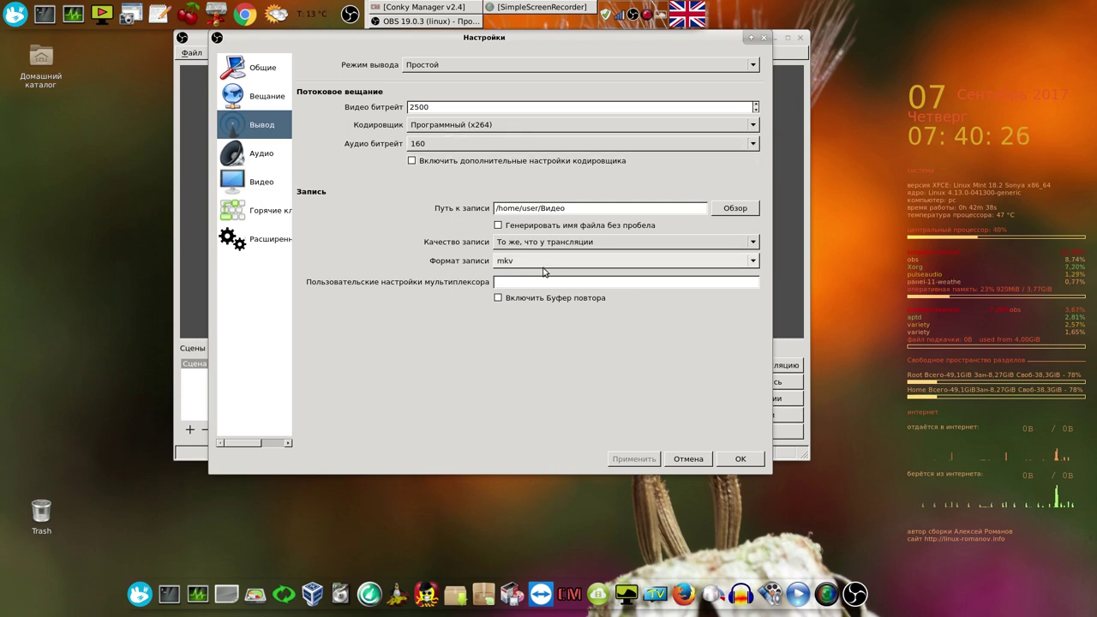
{"action": "left_click", "coordinate": [255, 156]}
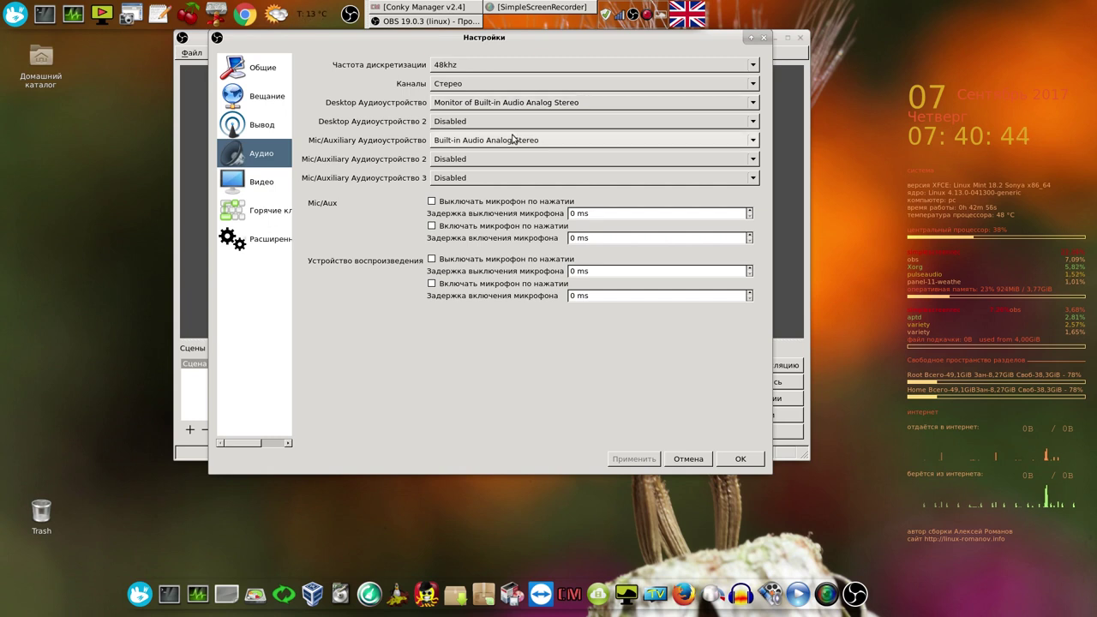
{"action": "left_click", "coordinate": [754, 104]}
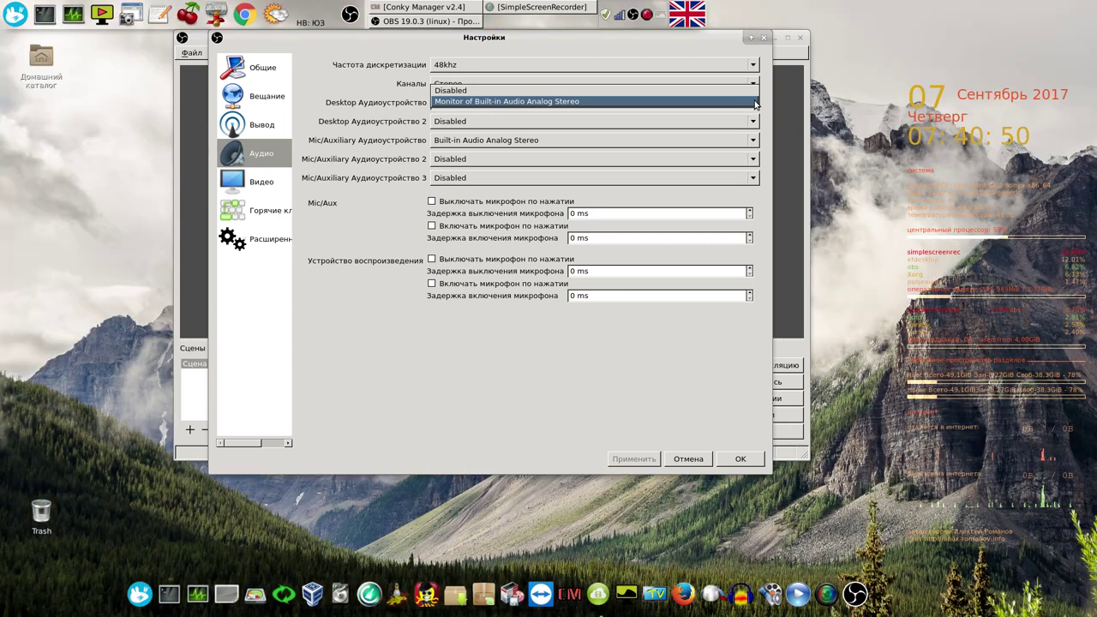
{"action": "left_click", "coordinate": [755, 103]}
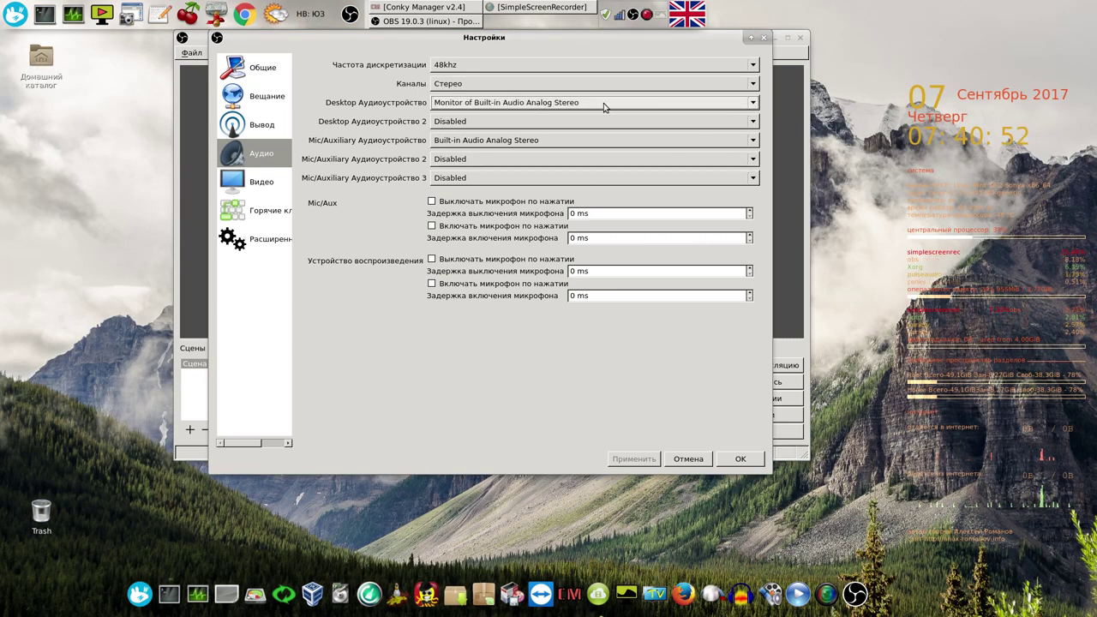
Examine the video settings in OBS, accept the settings and exit OBS
{"action": "left_click", "coordinate": [235, 183]}
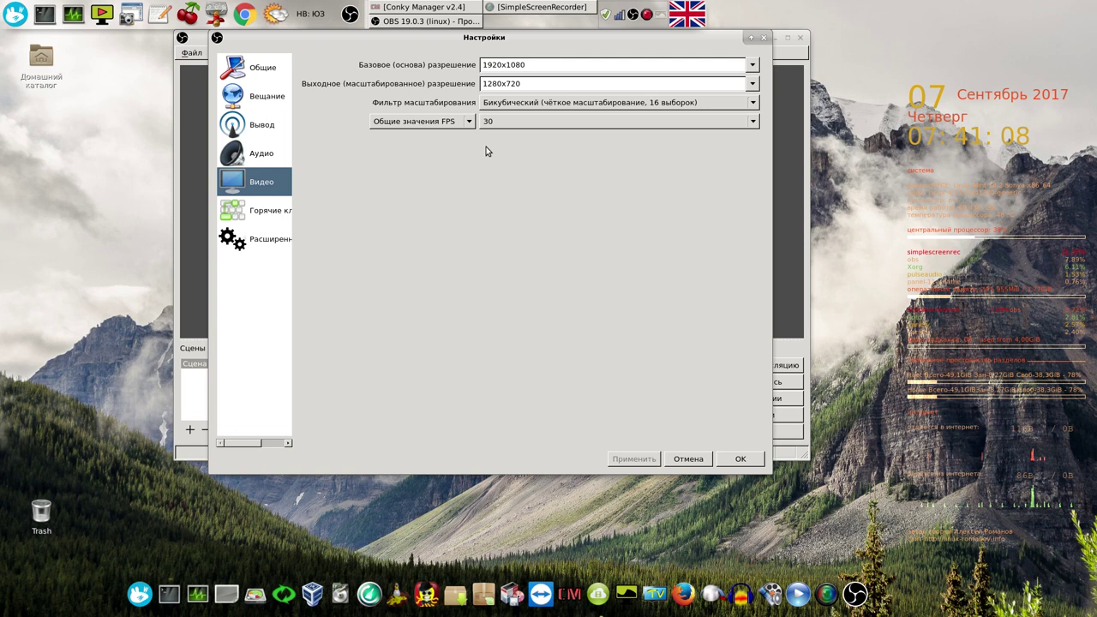
{"action": "left_click", "coordinate": [742, 458]}
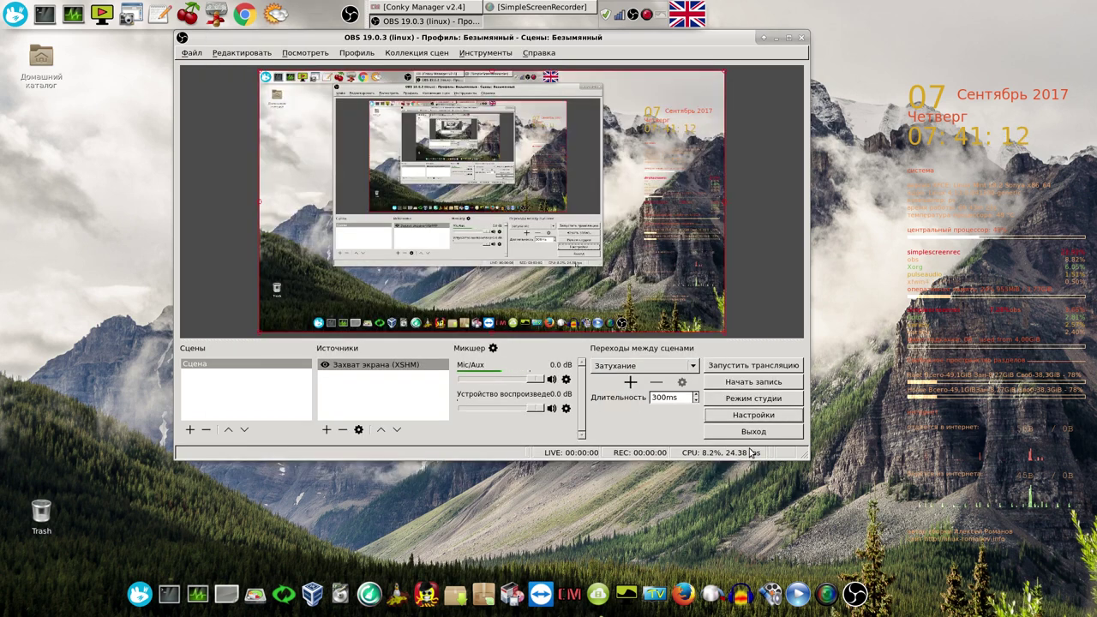
{"action": "left_click", "coordinate": [759, 432]}
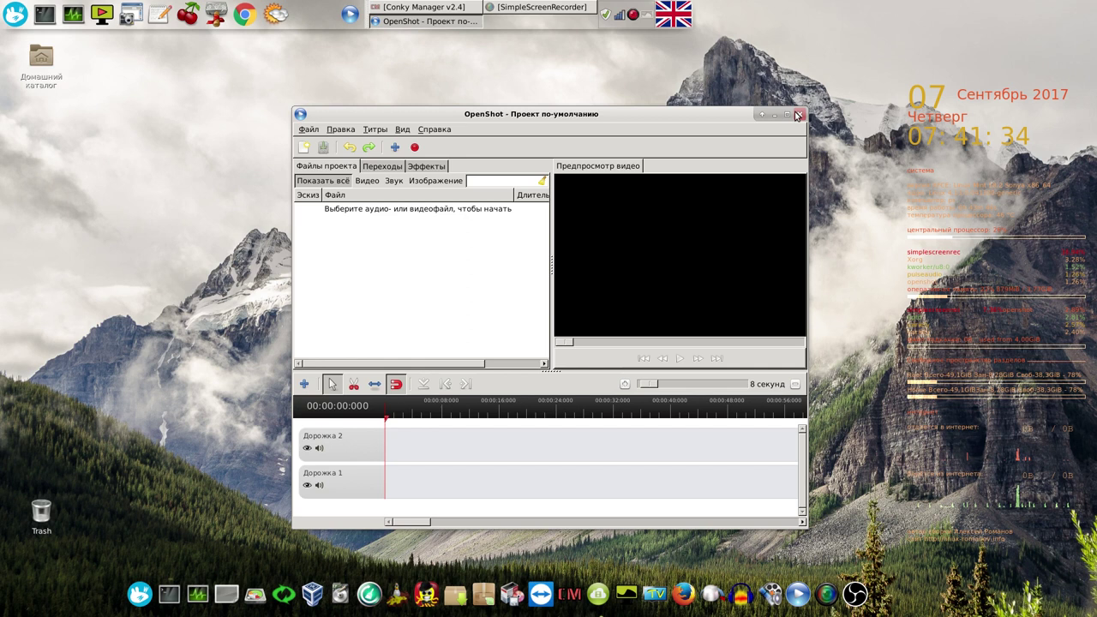
Close OpenShot and preview the Variety Slideshow full screen, returning to the desktop
{"action": "left_click", "coordinate": [799, 116]}
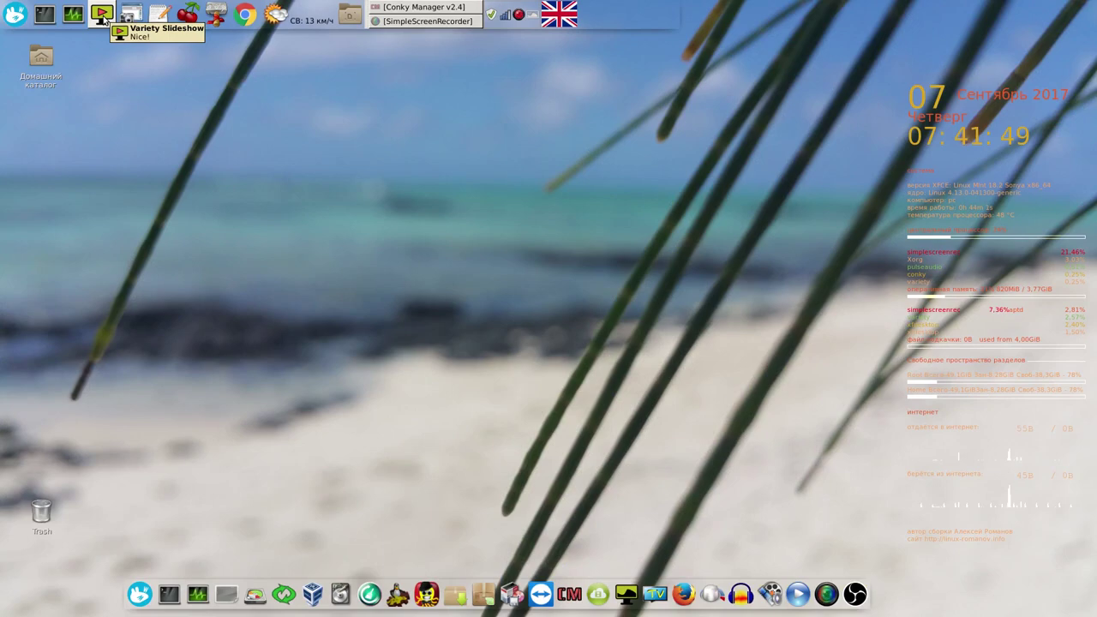
{"action": "left_click", "coordinate": [102, 15]}
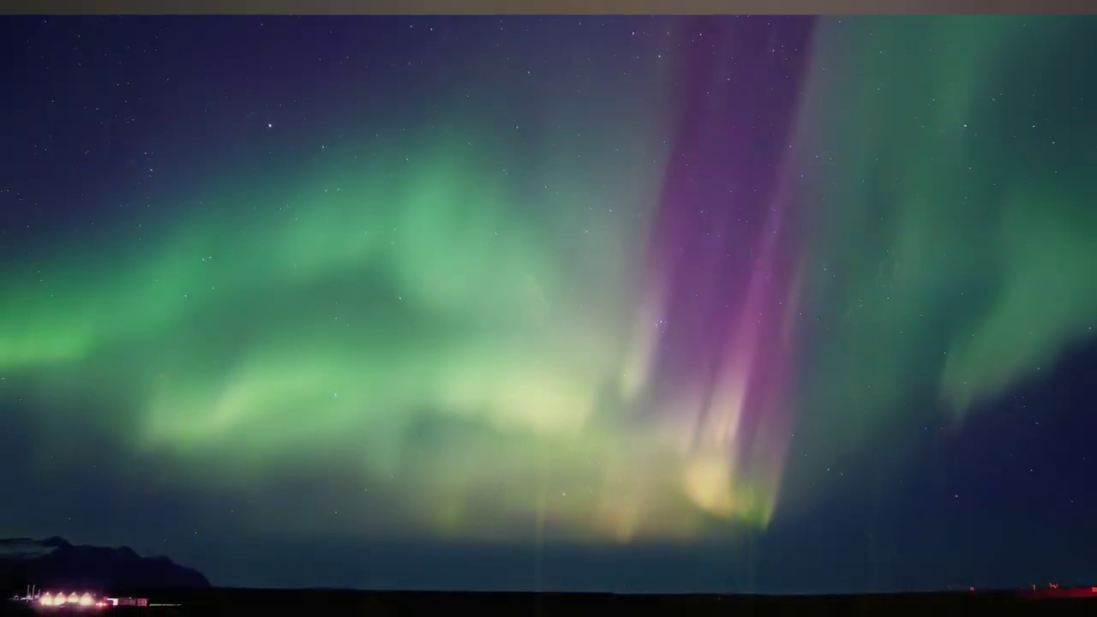
{"action": "left_click", "coordinate": [388, 233]}
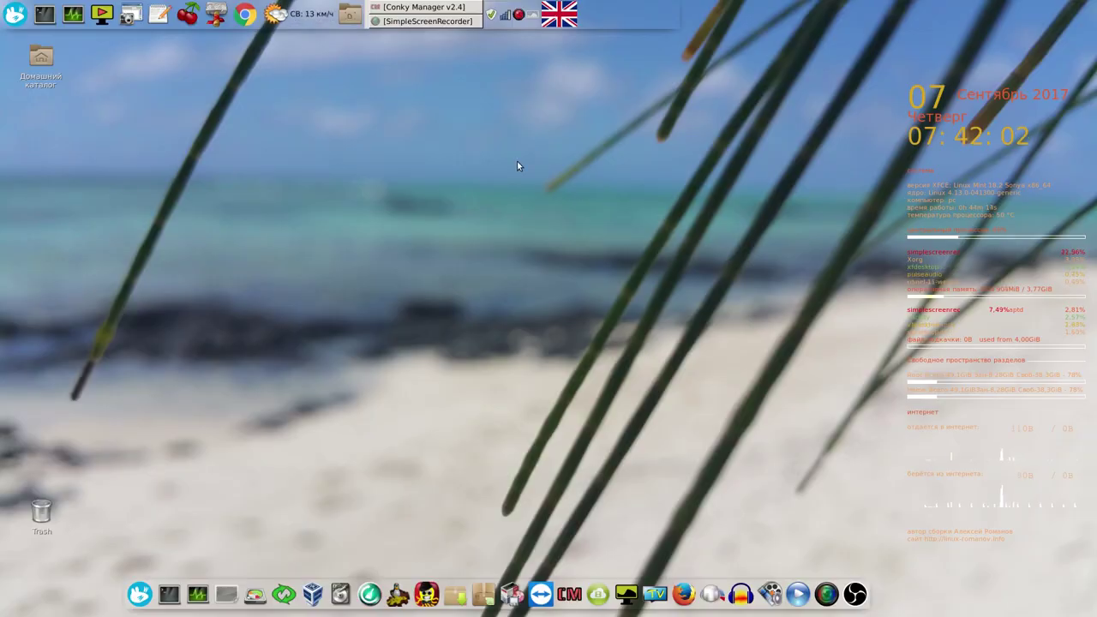
{"action": "right_click", "coordinate": [520, 15]}
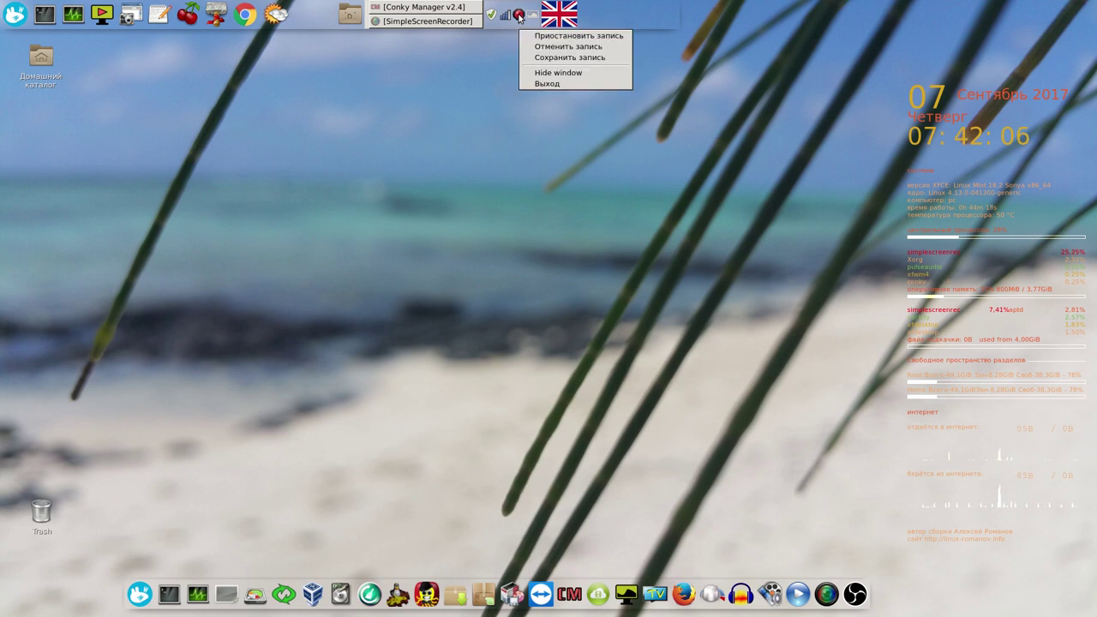
{"action": "left_click", "coordinate": [520, 16]}
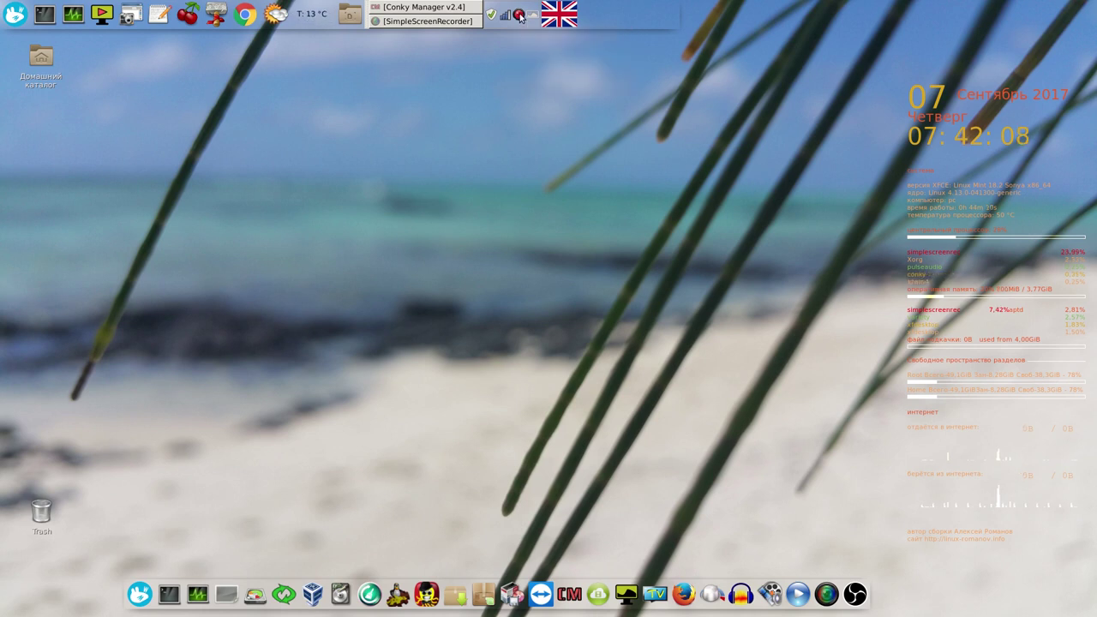
{"action": "left_click", "coordinate": [520, 16]}
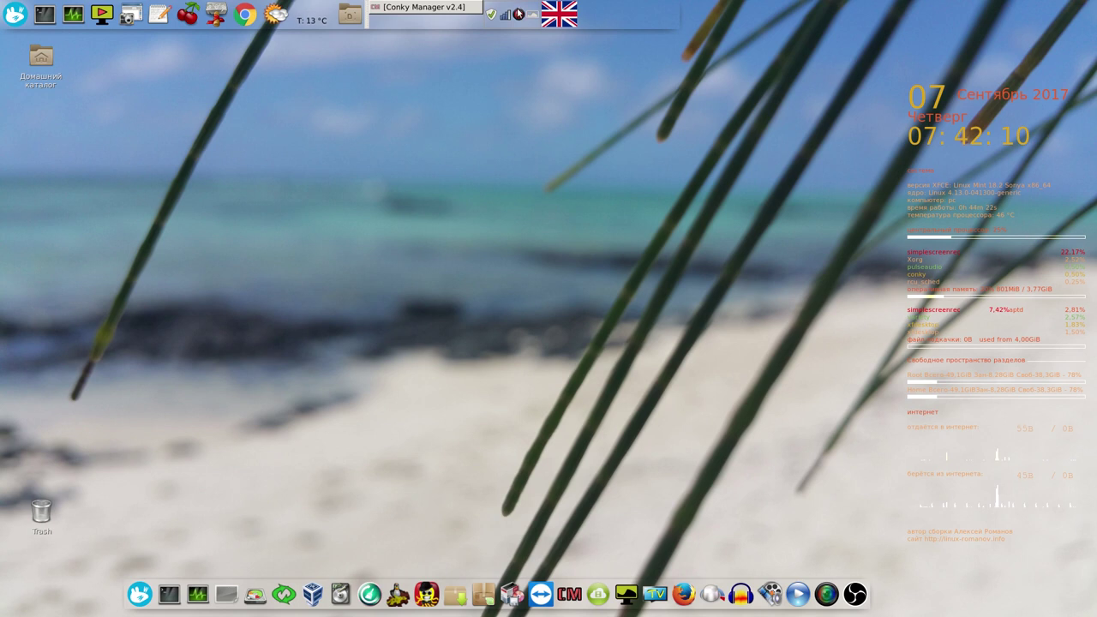
{"action": "left_click", "coordinate": [519, 16]}
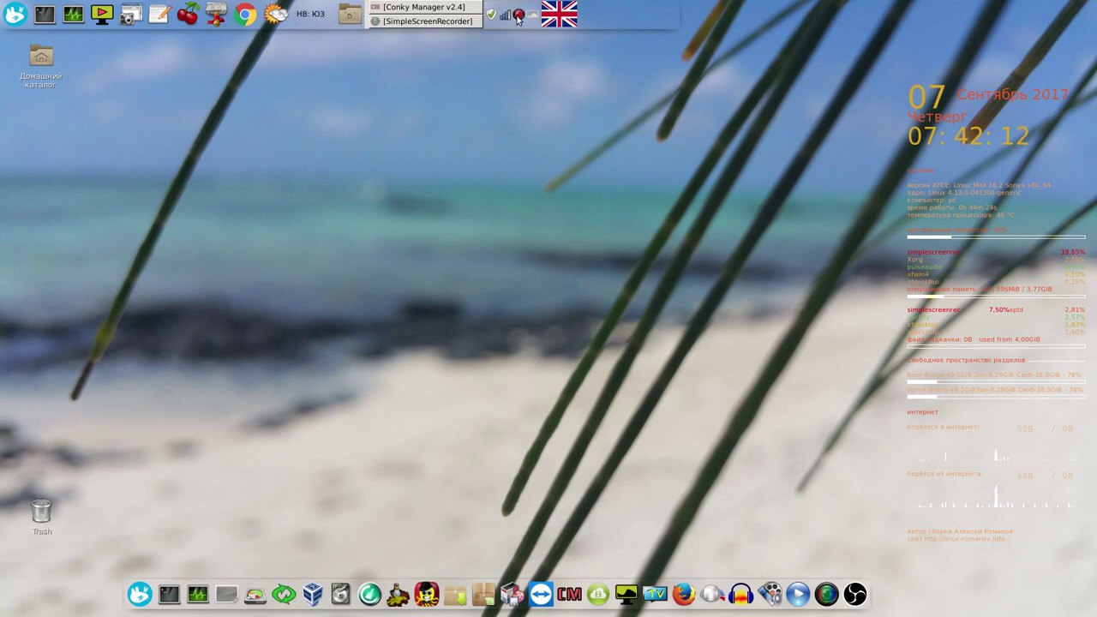
{"action": "left_click", "coordinate": [520, 16]}
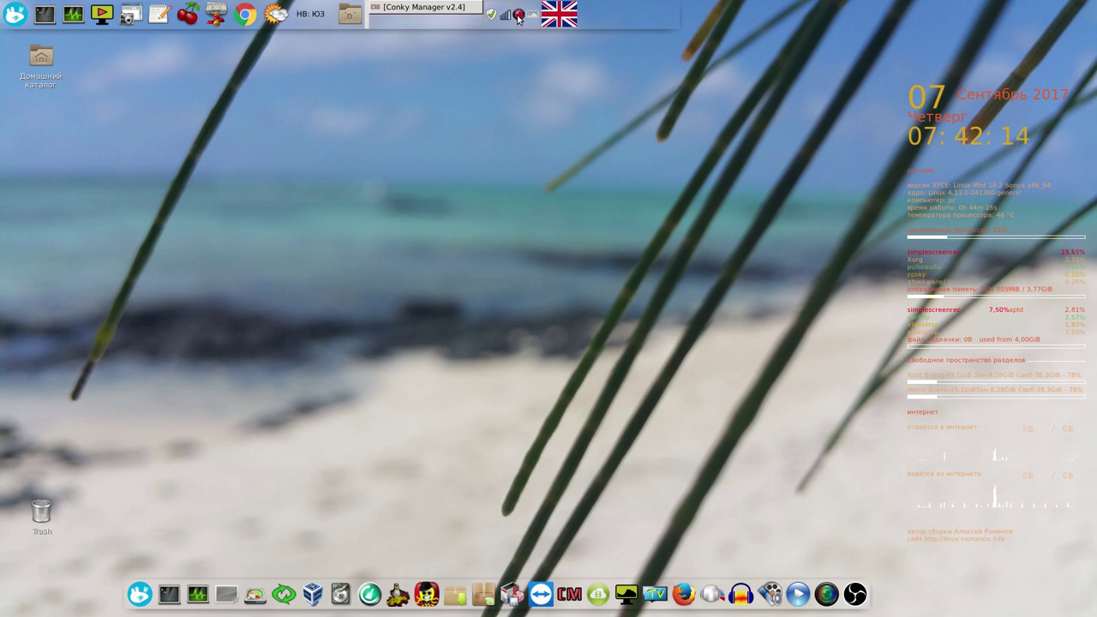
{"action": "left_click", "coordinate": [519, 15]}
{"action": "right_click", "coordinate": [519, 16]}
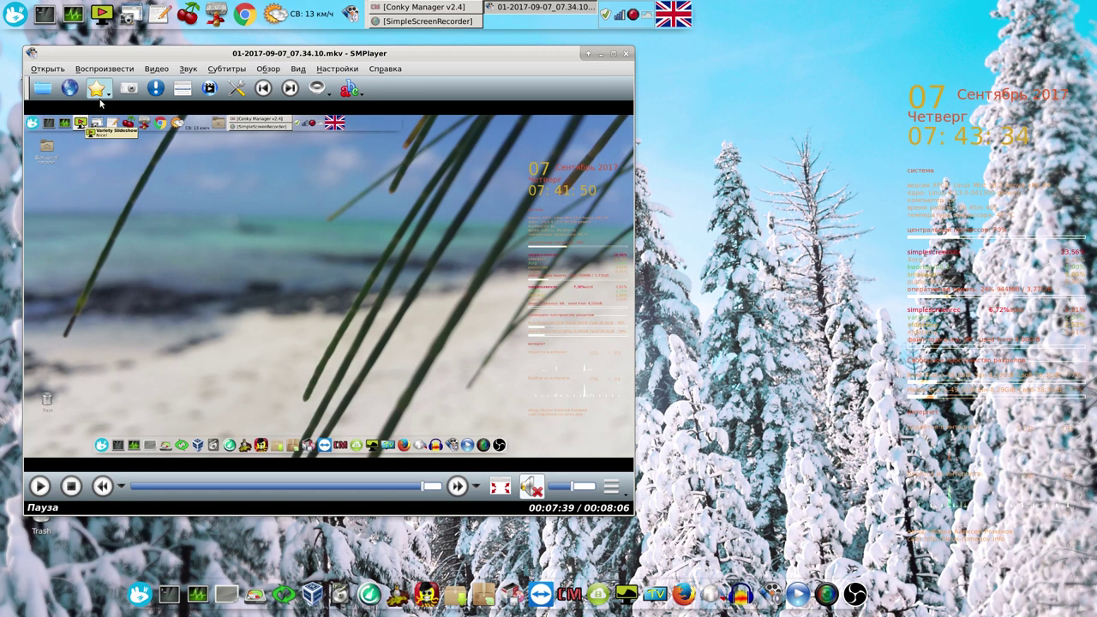
{"action": "left_click", "coordinate": [40, 486]}
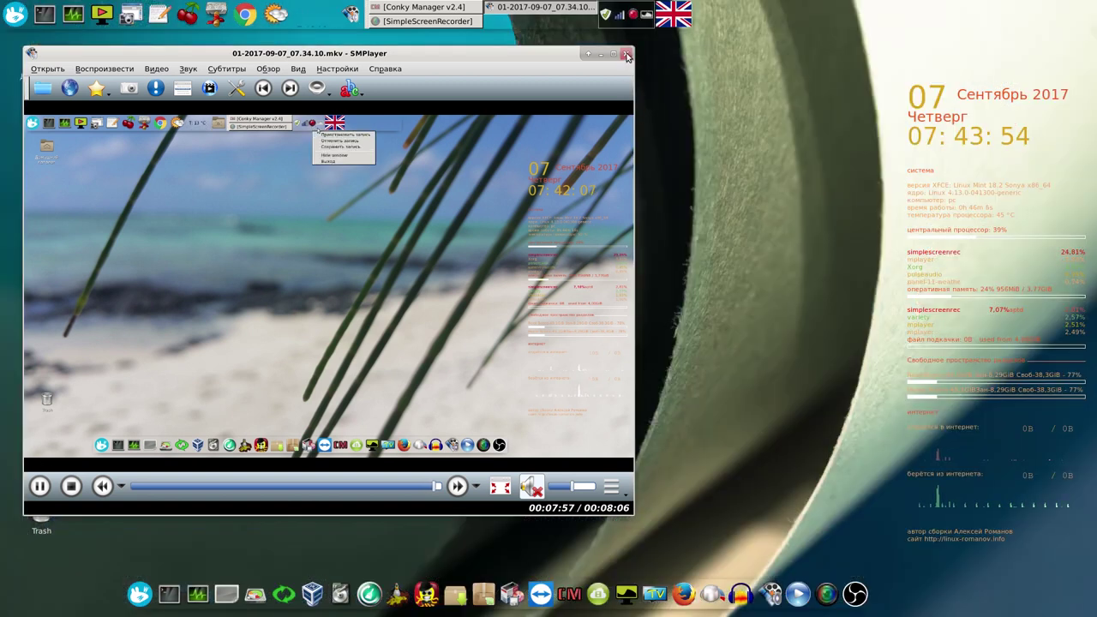
{"action": "left_click", "coordinate": [626, 55]}
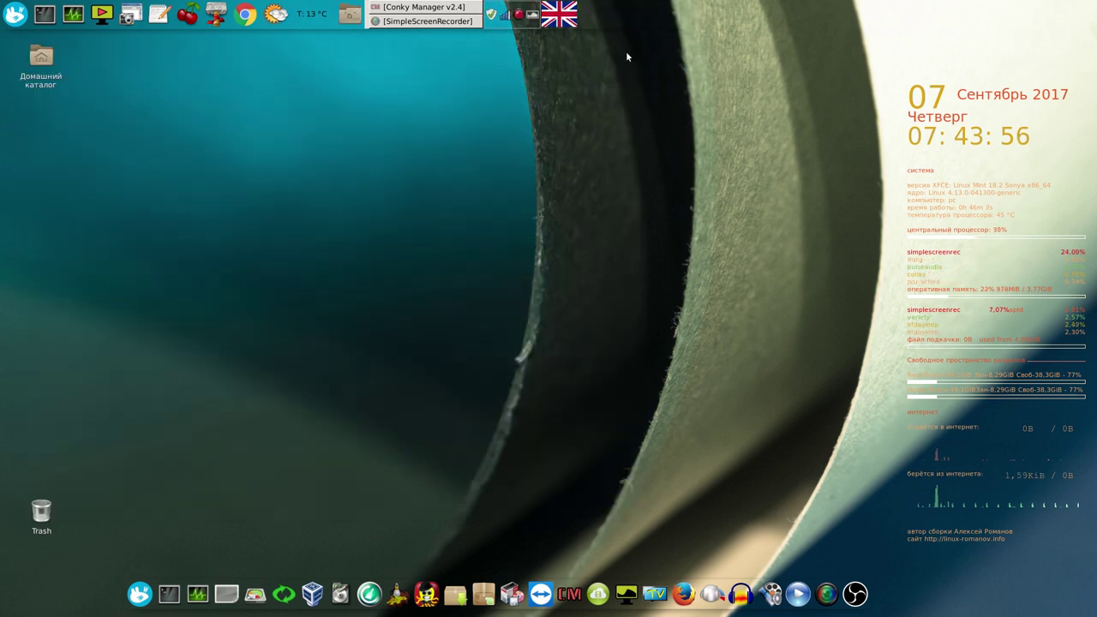